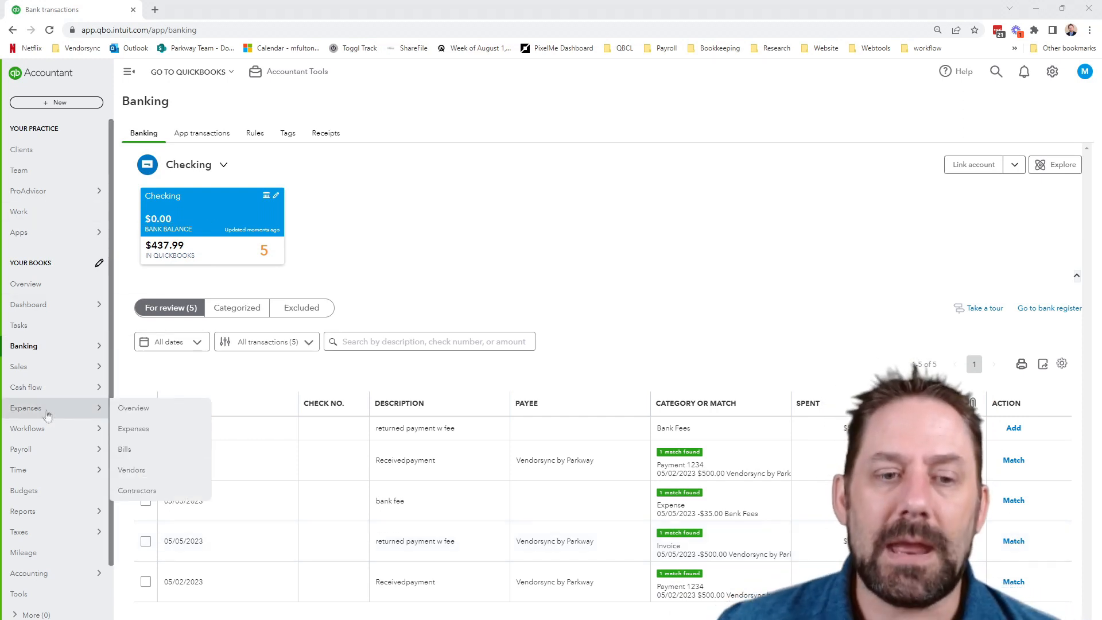
- Review the paid 05/01/2023 invoice of customer Vendorsync by Parkway and the payment recorded against it
{"action": "mouse_move", "coordinate": [50, 454]}
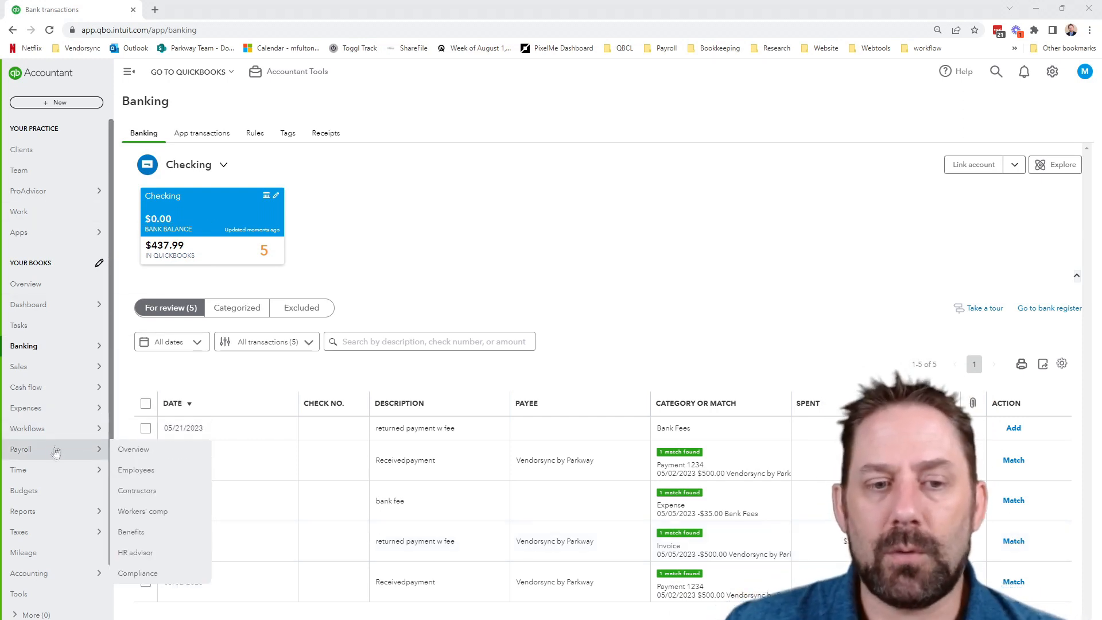
{"action": "mouse_move", "coordinate": [67, 374]}
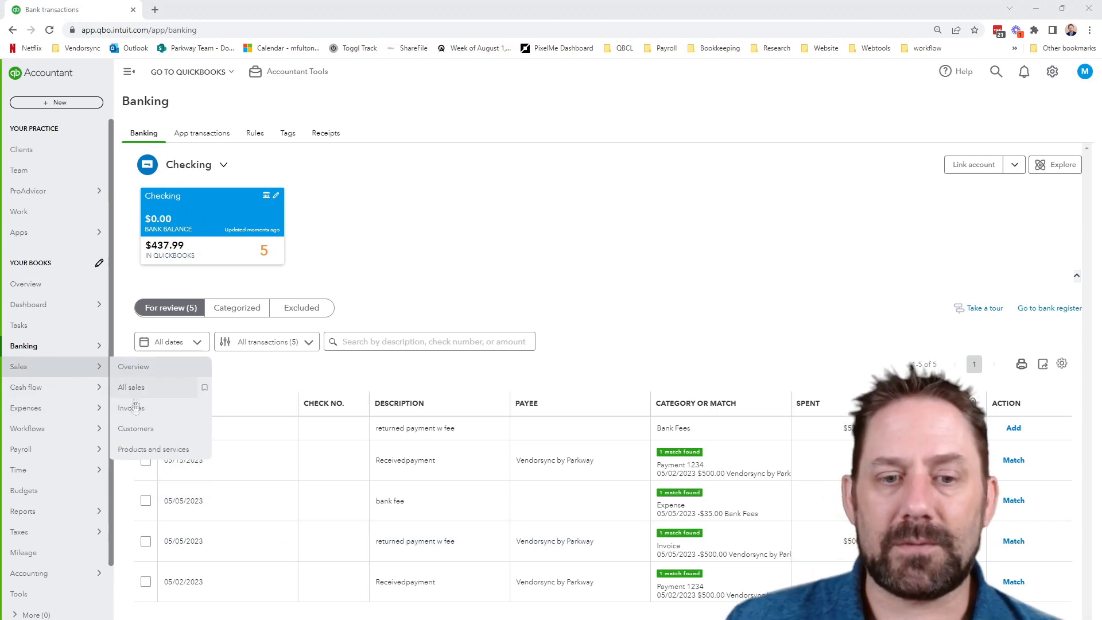
{"action": "left_click", "coordinate": [135, 433]}
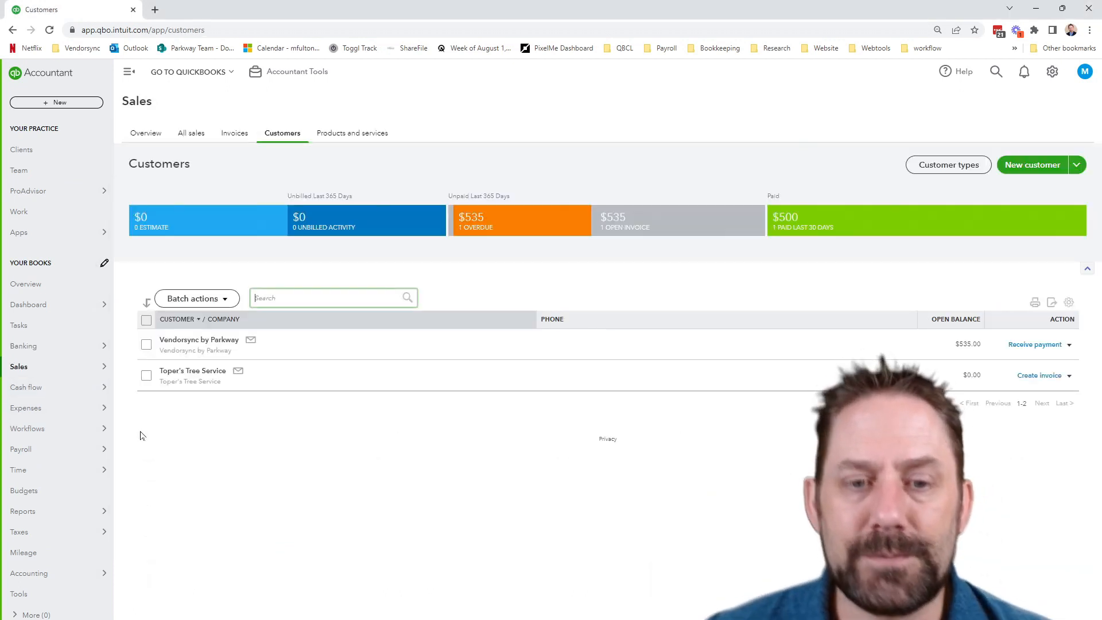
{"action": "left_click", "coordinate": [201, 340]}
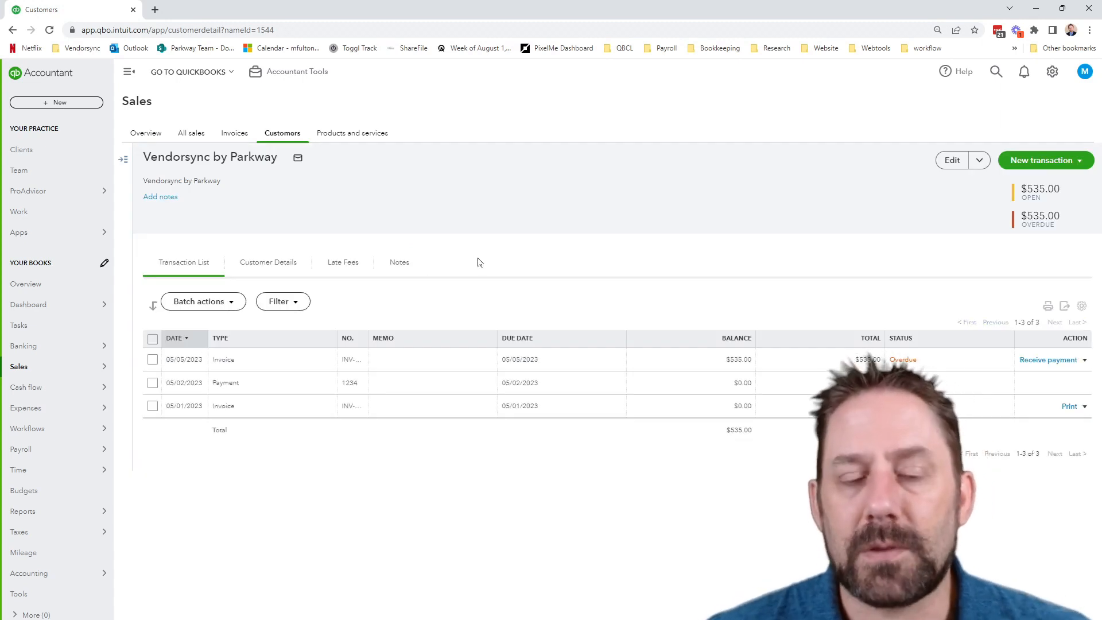
{"action": "left_click", "coordinate": [241, 416]}
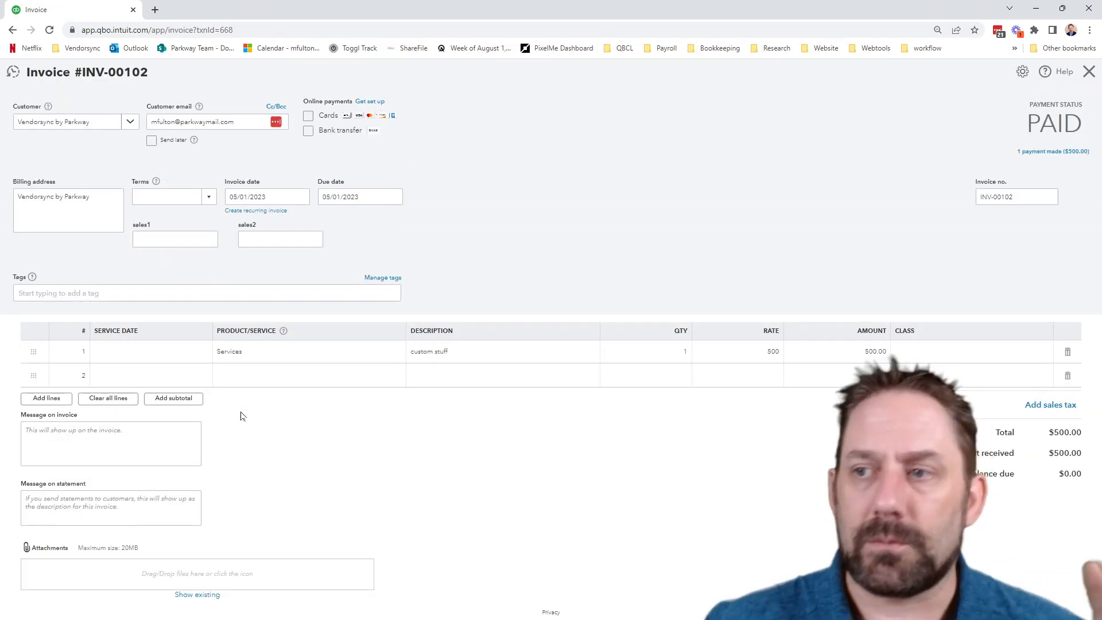
{"action": "left_click", "coordinate": [1035, 152]}
{"action": "left_click", "coordinate": [848, 163]}
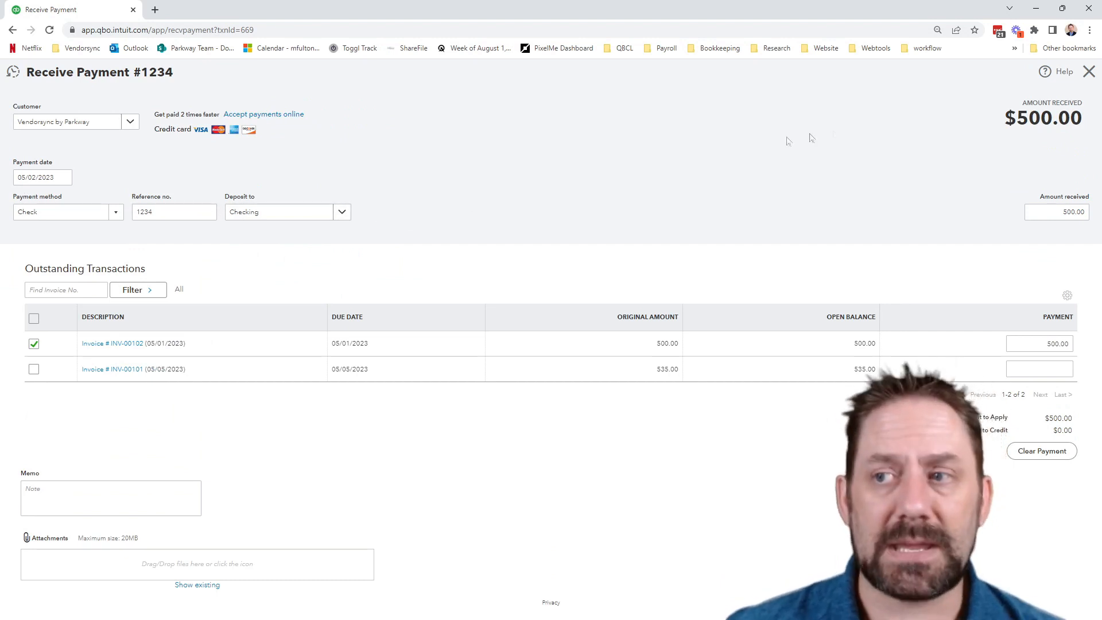
{"action": "left_click", "coordinate": [1089, 71]}
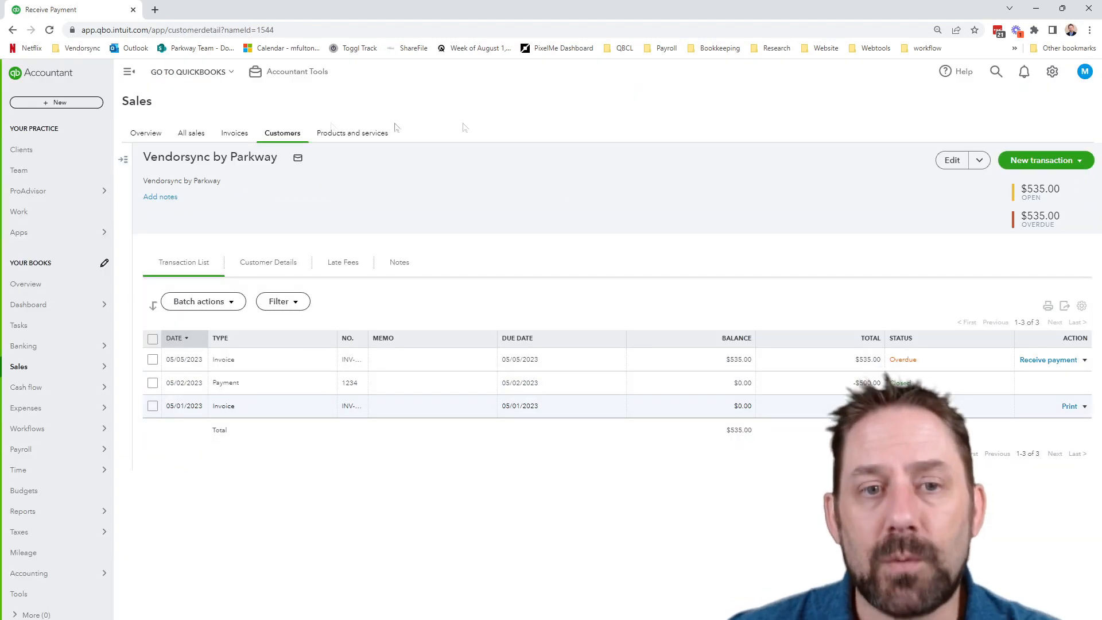
- In the Checking bank feed, match the 05/02/2023 received payment of $500.00 to payment 1234
{"action": "left_click", "coordinate": [26, 347]}
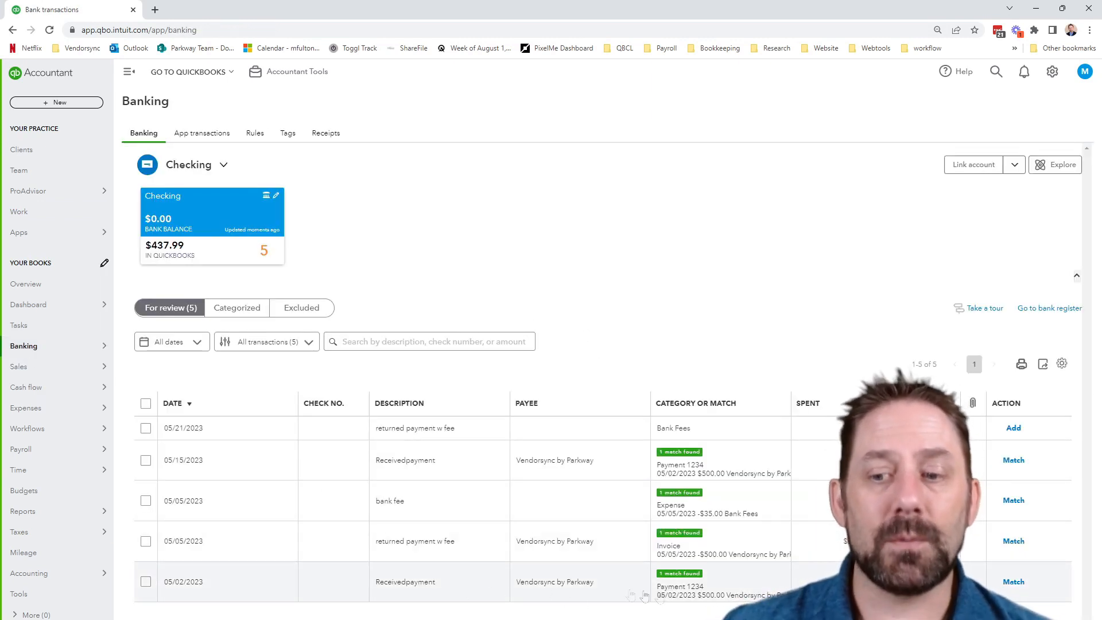
{"action": "left_click", "coordinate": [1012, 582]}
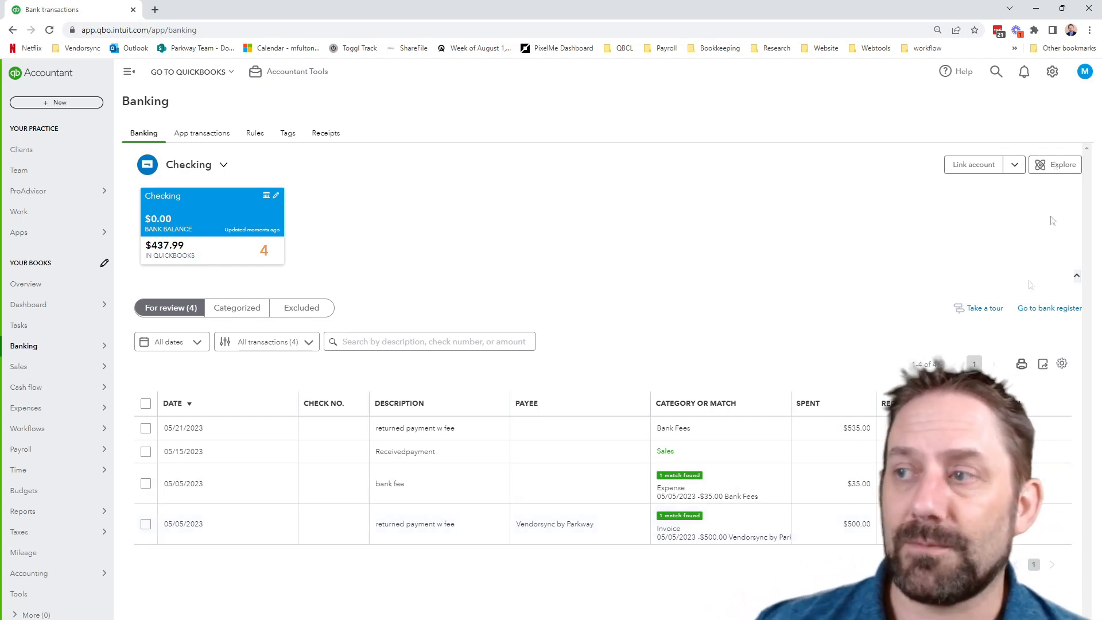
- Examine the suggested match for the 05/05/2023 returned payment of $500.00 in the bank feed
{"action": "left_click", "coordinate": [129, 71]}
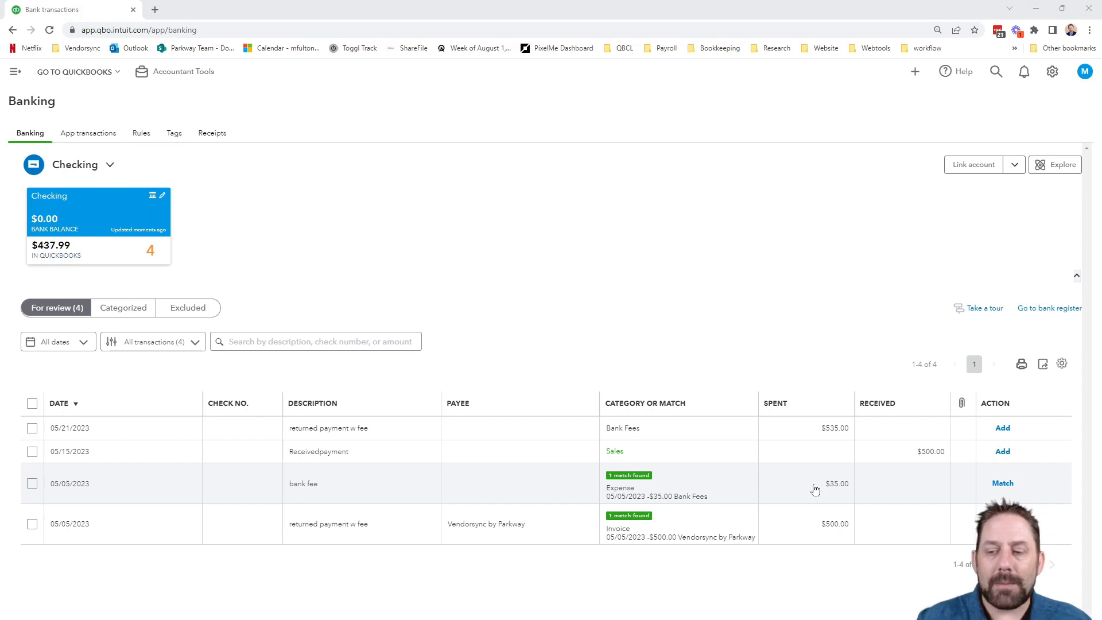
{"action": "left_click", "coordinate": [779, 535]}
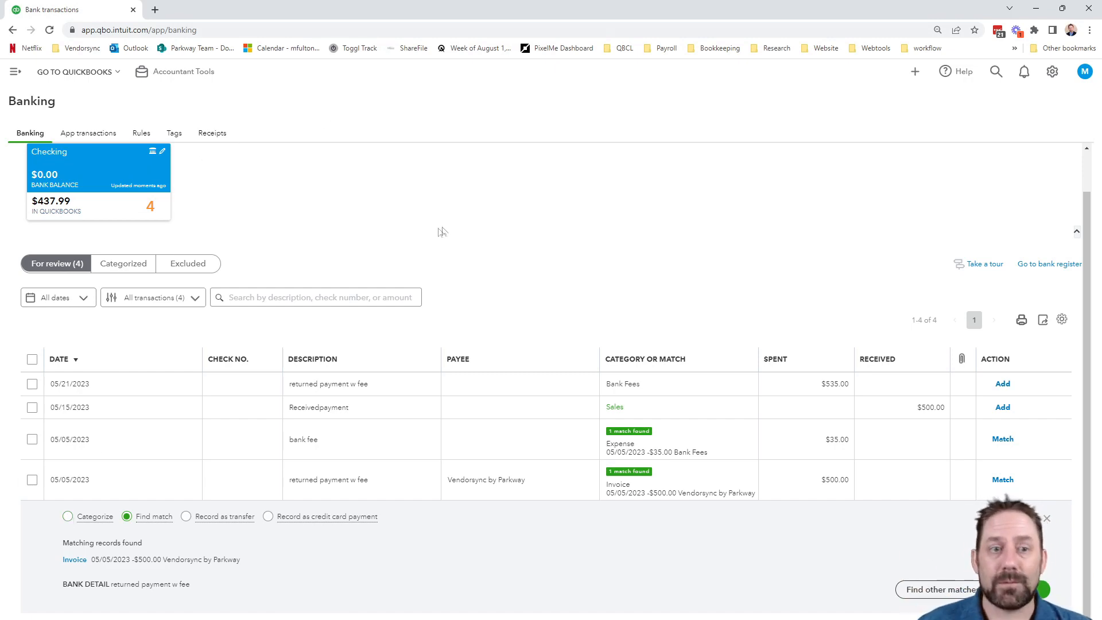
{"action": "scroll", "coordinate": [442, 232], "scroll_direction": "up", "scroll_amount": 1}
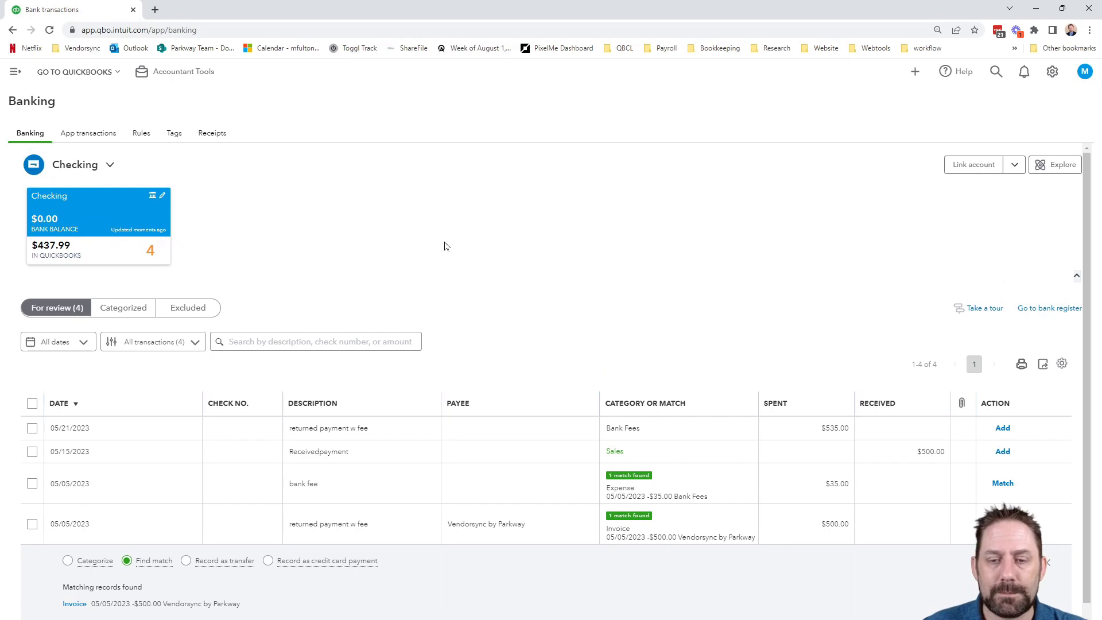
- Check the name and income account of the Bounced Check service in the products and services list
{"action": "left_click", "coordinate": [15, 72]}
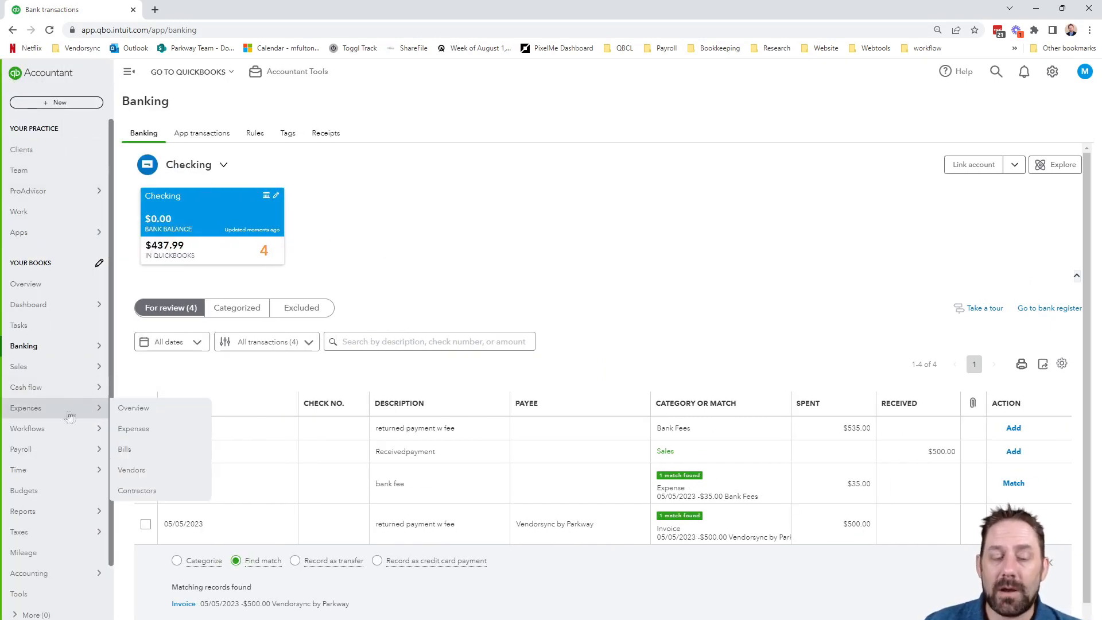
{"action": "mouse_move", "coordinate": [63, 396]}
{"action": "mouse_move", "coordinate": [58, 374]}
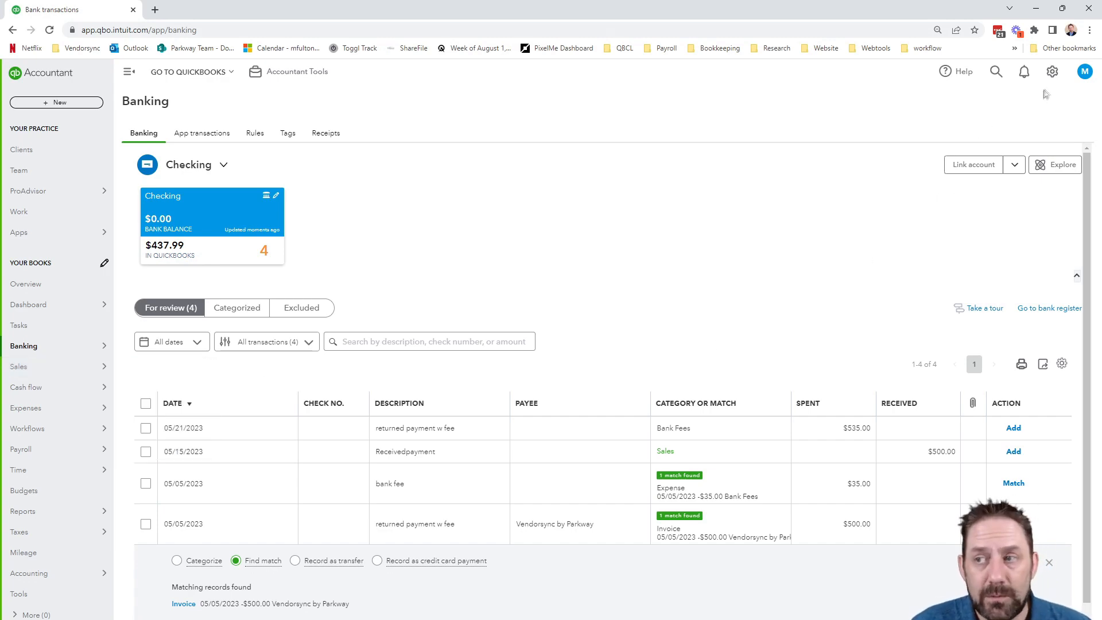
{"action": "left_click", "coordinate": [1052, 72]}
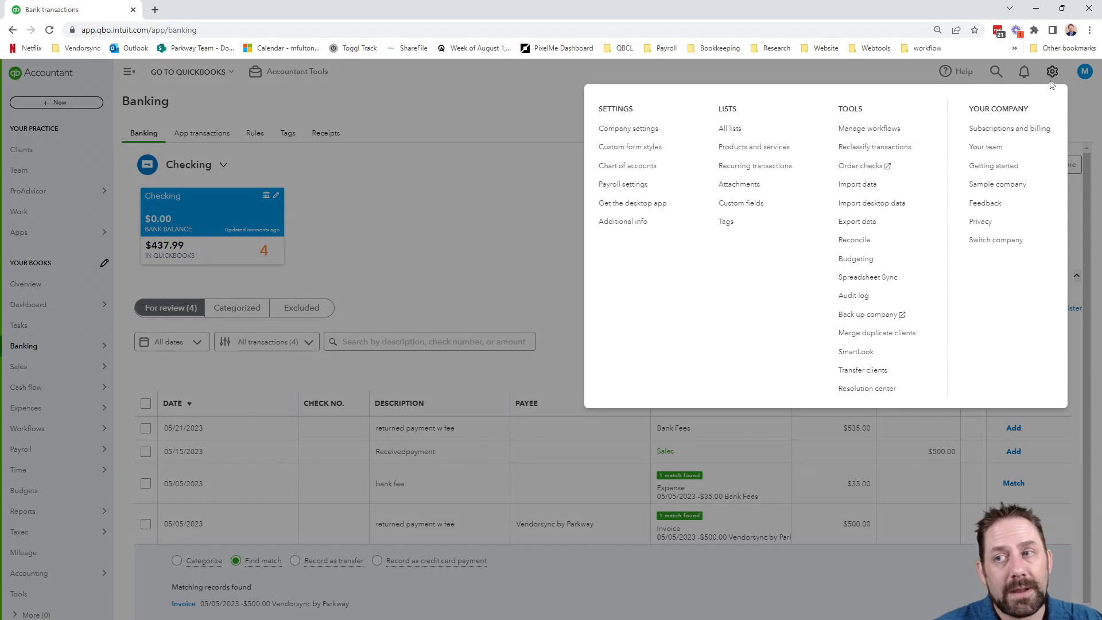
{"action": "left_click", "coordinate": [757, 147]}
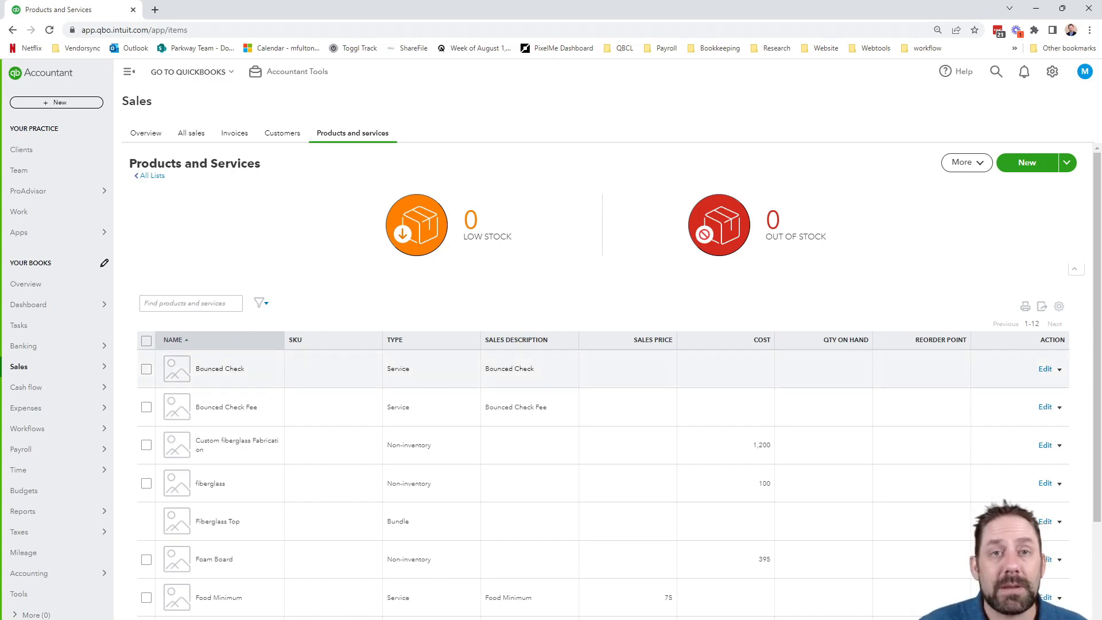
{"action": "left_click", "coordinate": [1044, 370]}
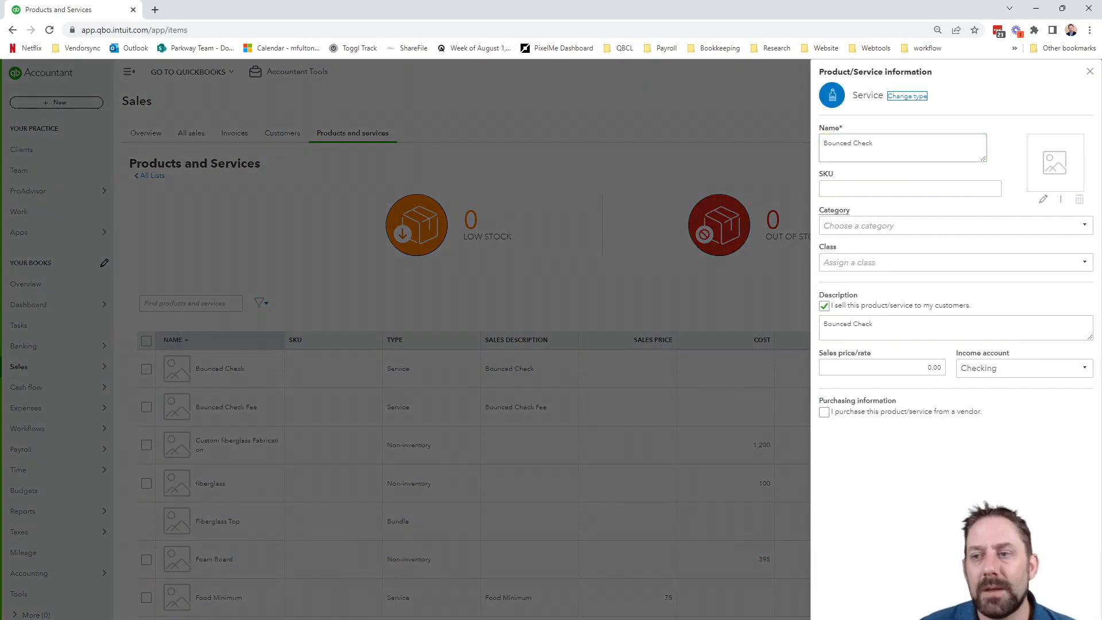
{"action": "key", "text": "Tab"}
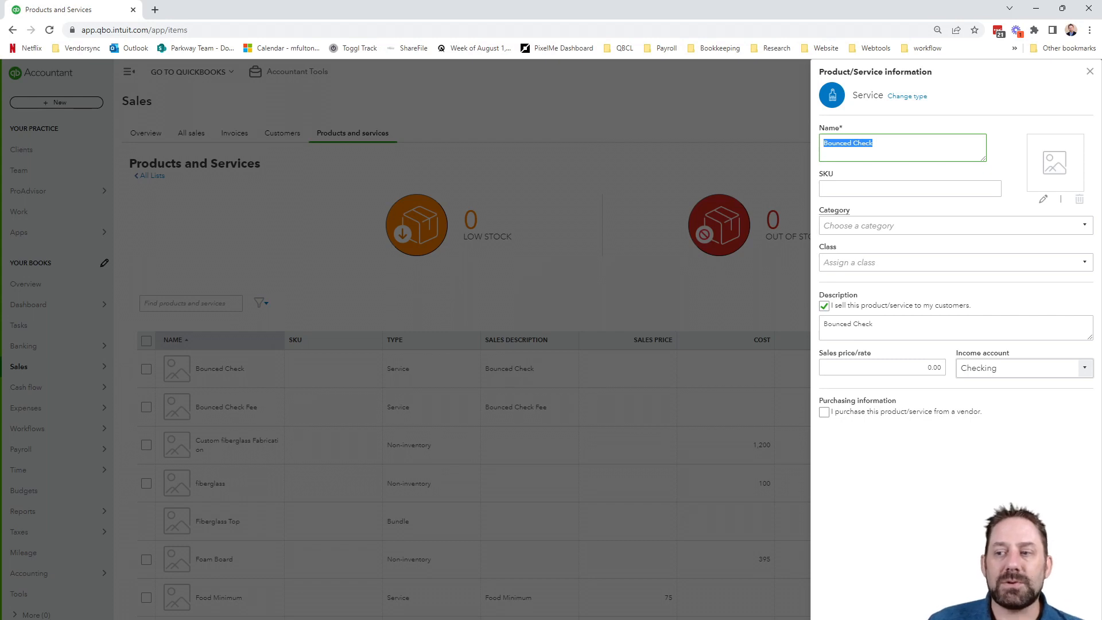
{"action": "left_click", "coordinate": [1017, 368]}
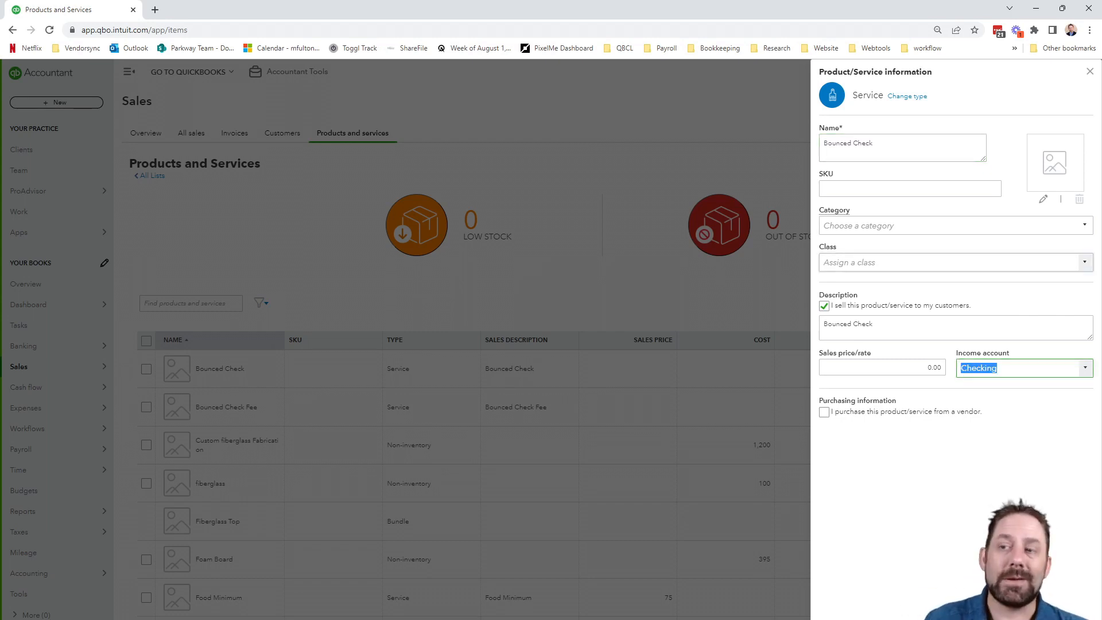
{"action": "left_click", "coordinate": [1089, 72]}
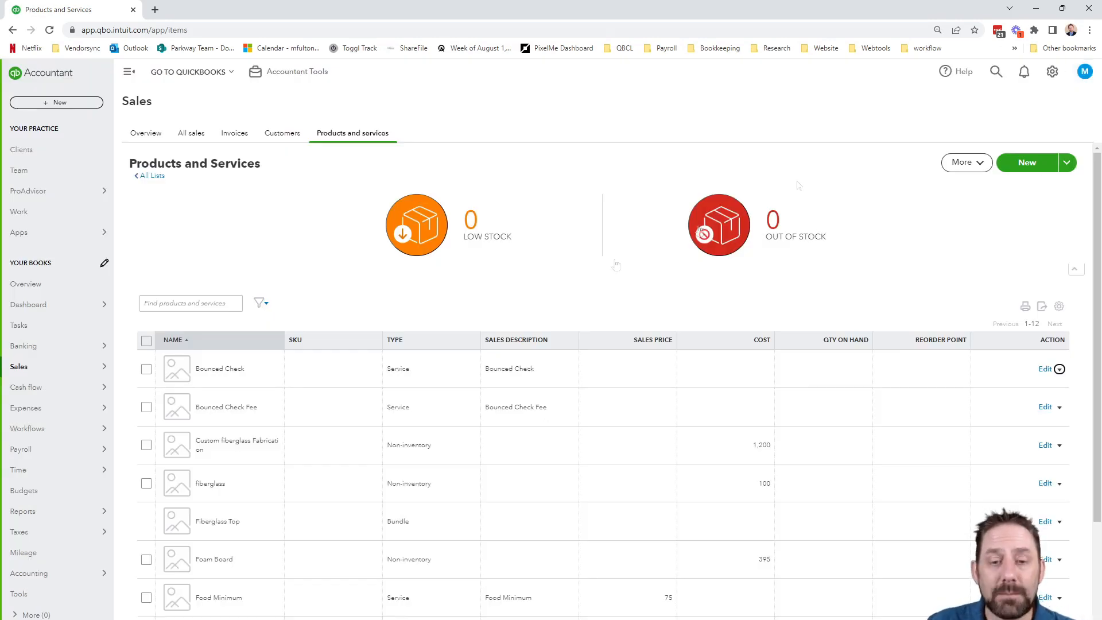
- Check the name, sales price and income account of the Bounced Check Fee service
{"action": "left_click", "coordinate": [1045, 407]}
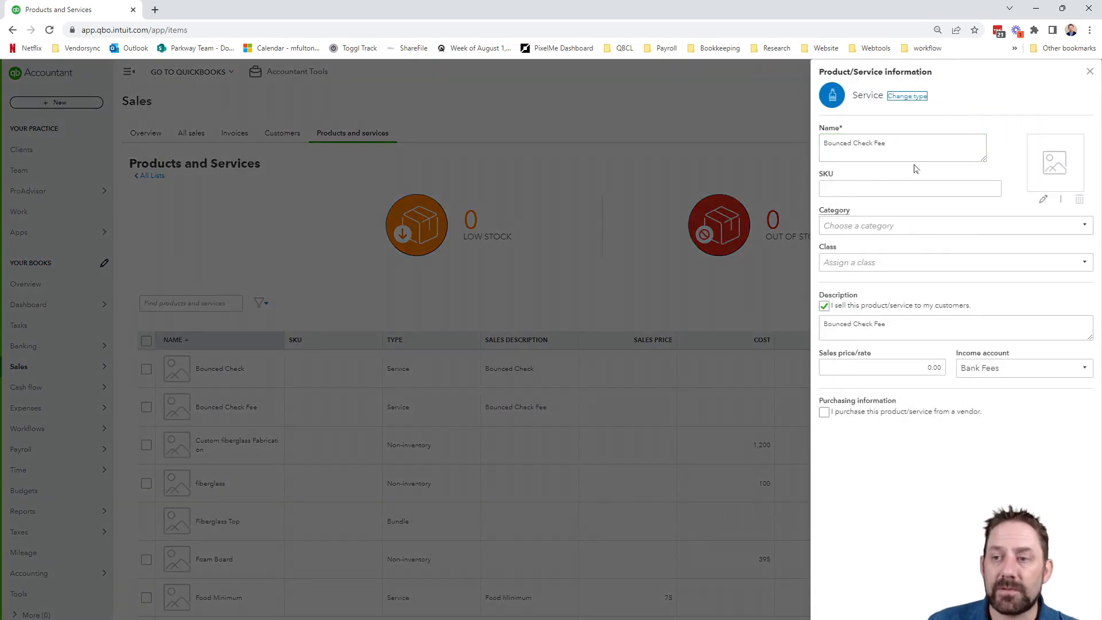
{"action": "left_click_drag", "start_coordinate": [898, 144], "coordinate": [755, 141]}
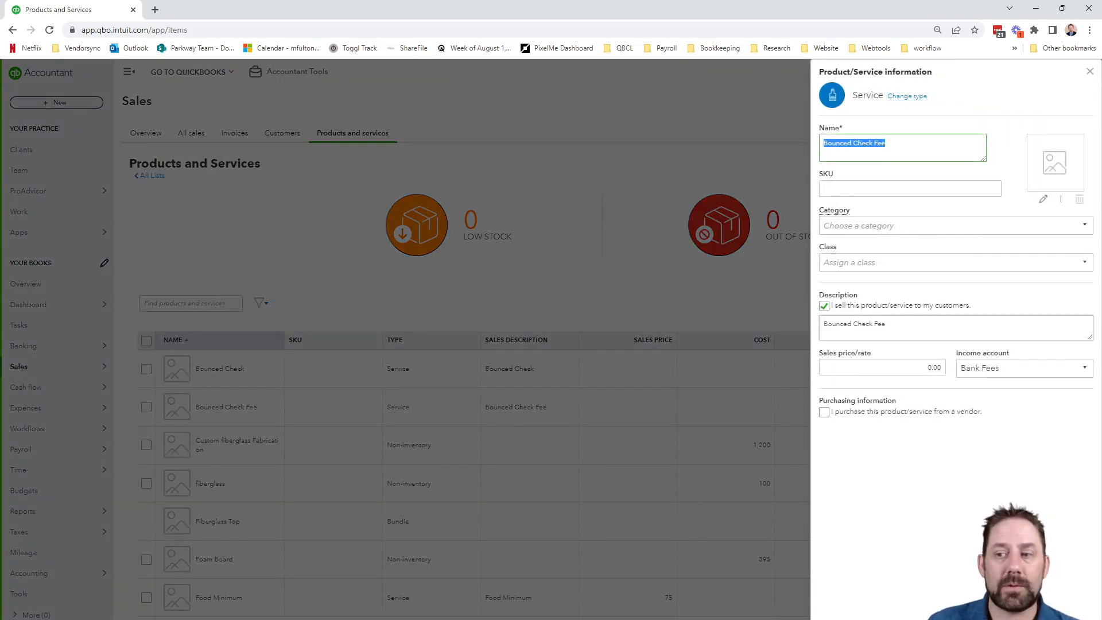
{"action": "left_click", "coordinate": [905, 368]}
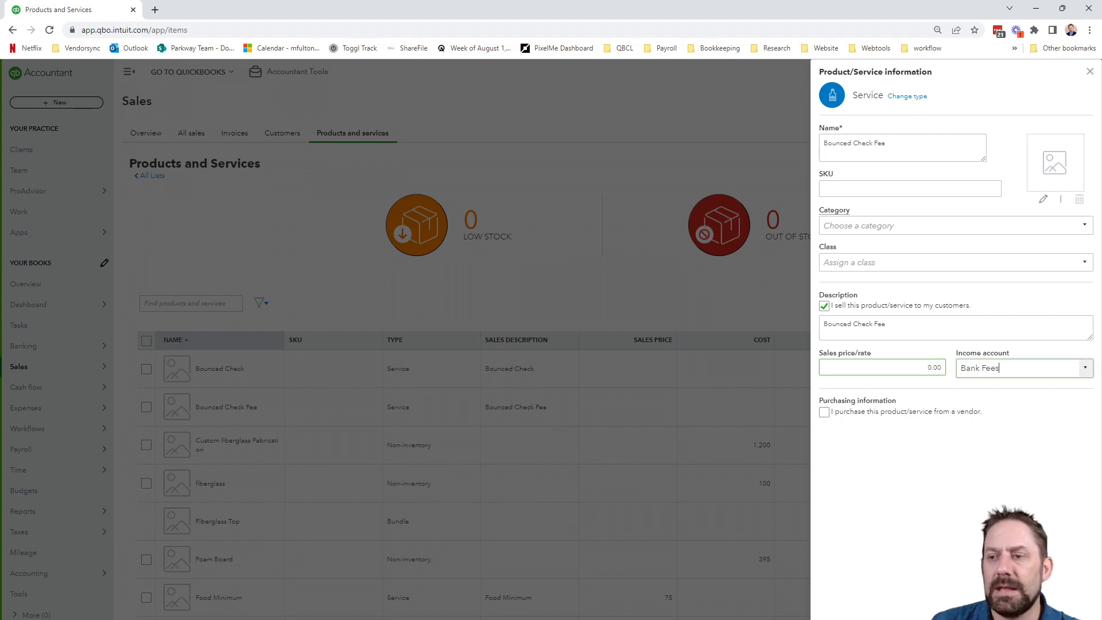
{"action": "key", "text": "Tab"}
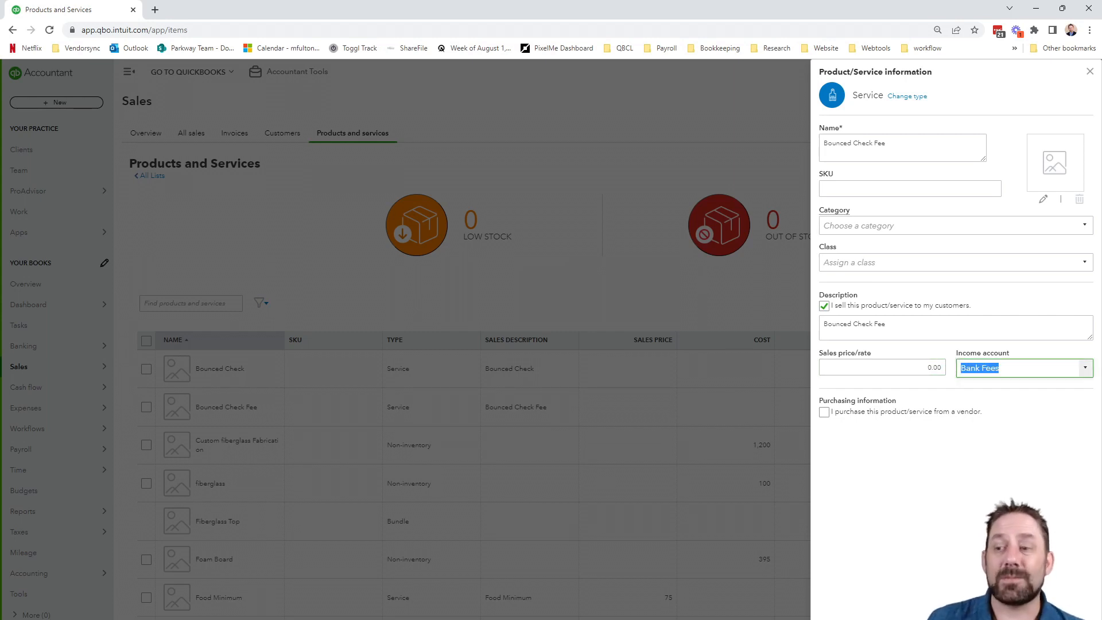
{"action": "left_click", "coordinate": [1089, 72]}
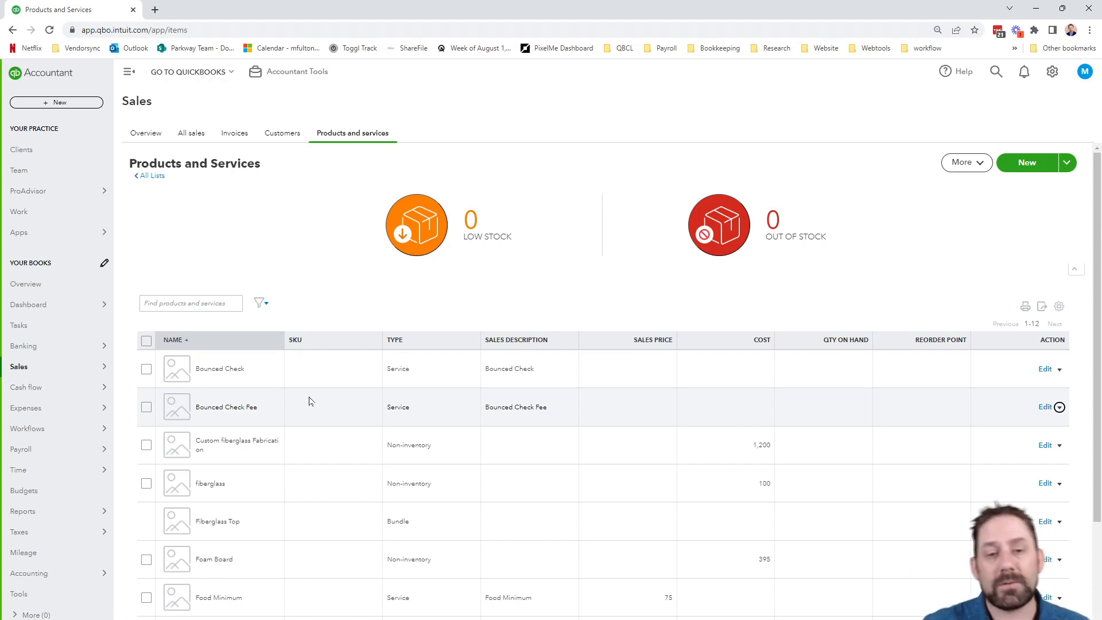
- Review the line items on Vendorsync by Parkway's overdue 05/05/2023 invoice for the bounced check and its fee
{"action": "left_click", "coordinate": [276, 135]}
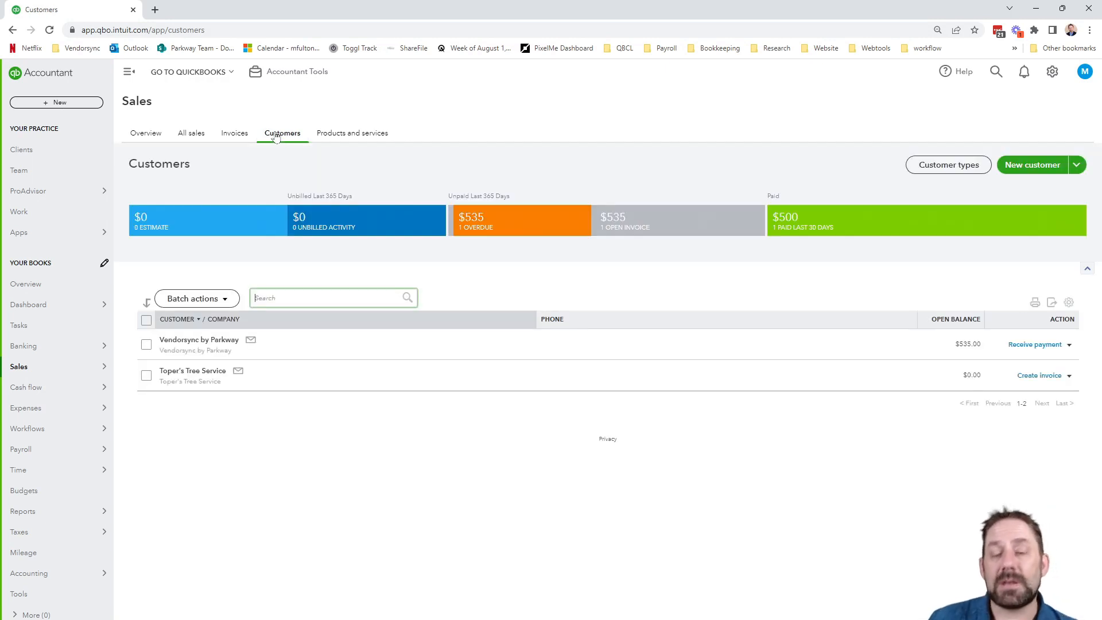
{"action": "left_click", "coordinate": [198, 340]}
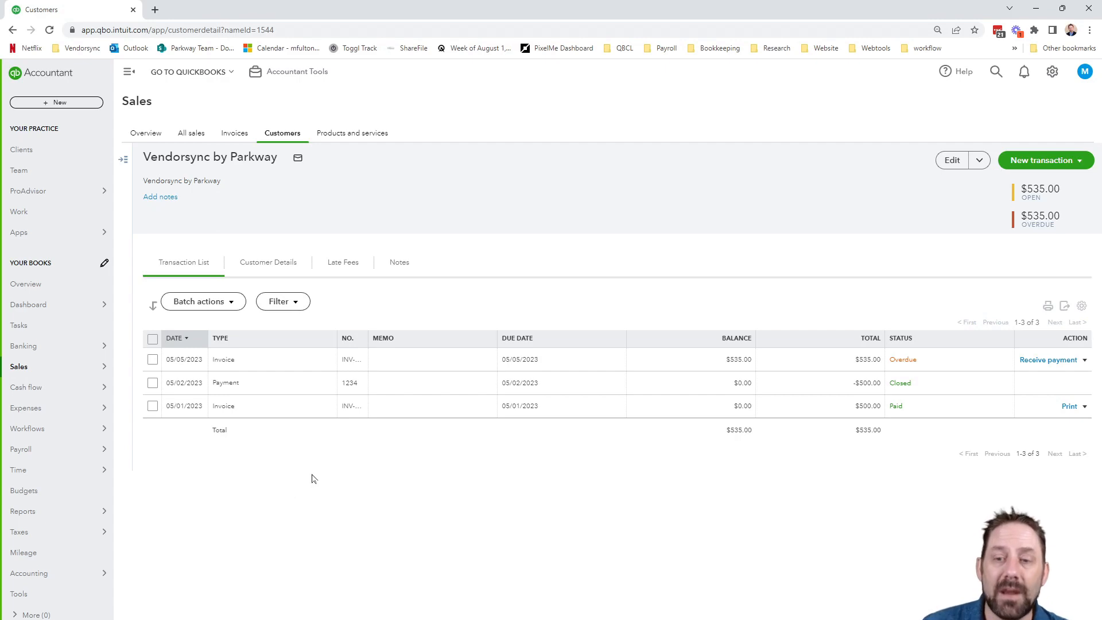
{"action": "left_click", "coordinate": [232, 359]}
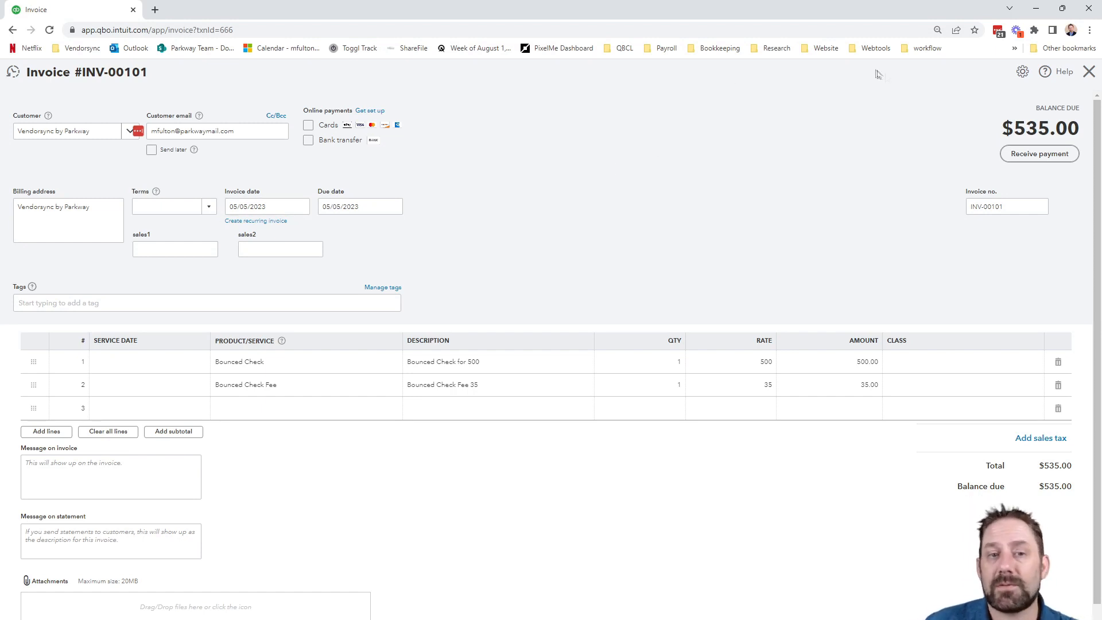
{"action": "left_click", "coordinate": [1088, 73]}
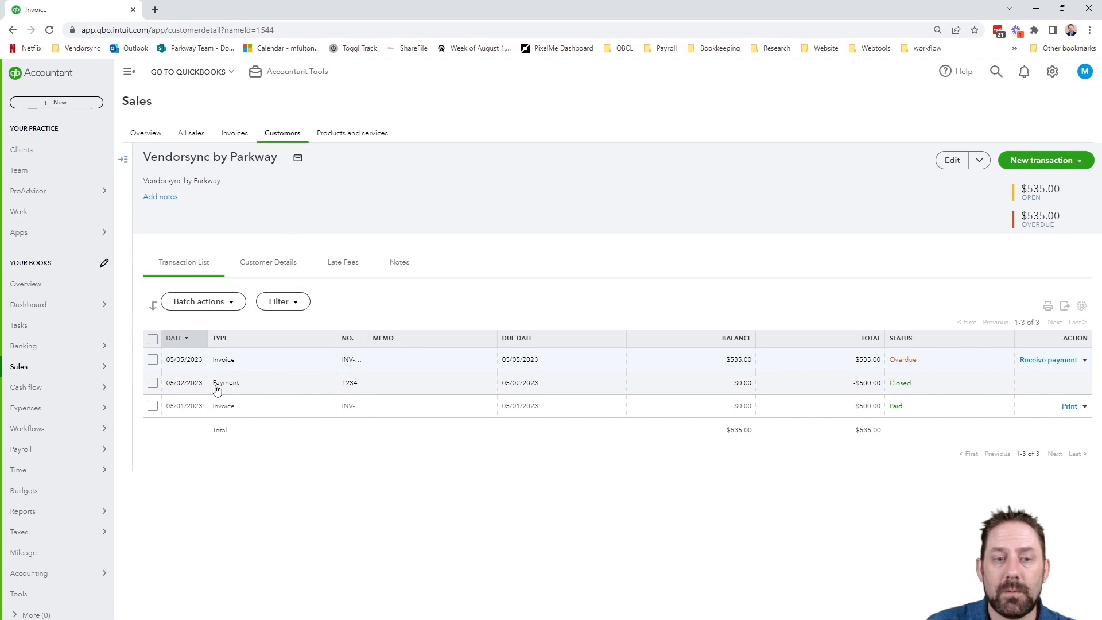
- In the bank feed, match the 05/05/2023 returned payment of $500.00 to its invoice and the $35.00 bank fee to its expense
{"action": "left_click", "coordinate": [24, 346]}
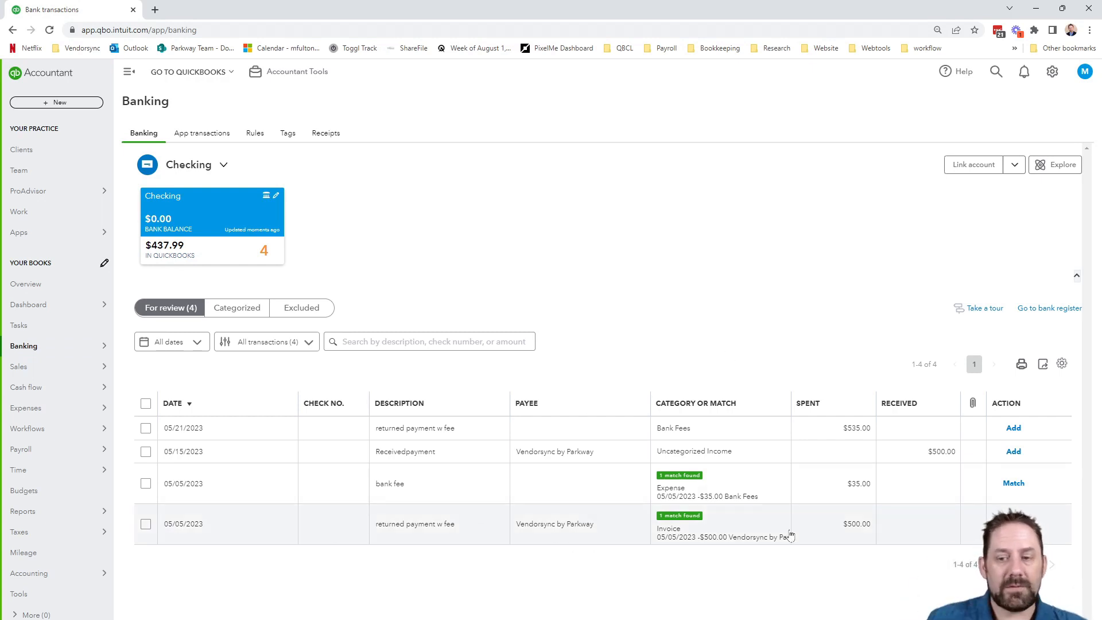
{"action": "left_click", "coordinate": [834, 535]}
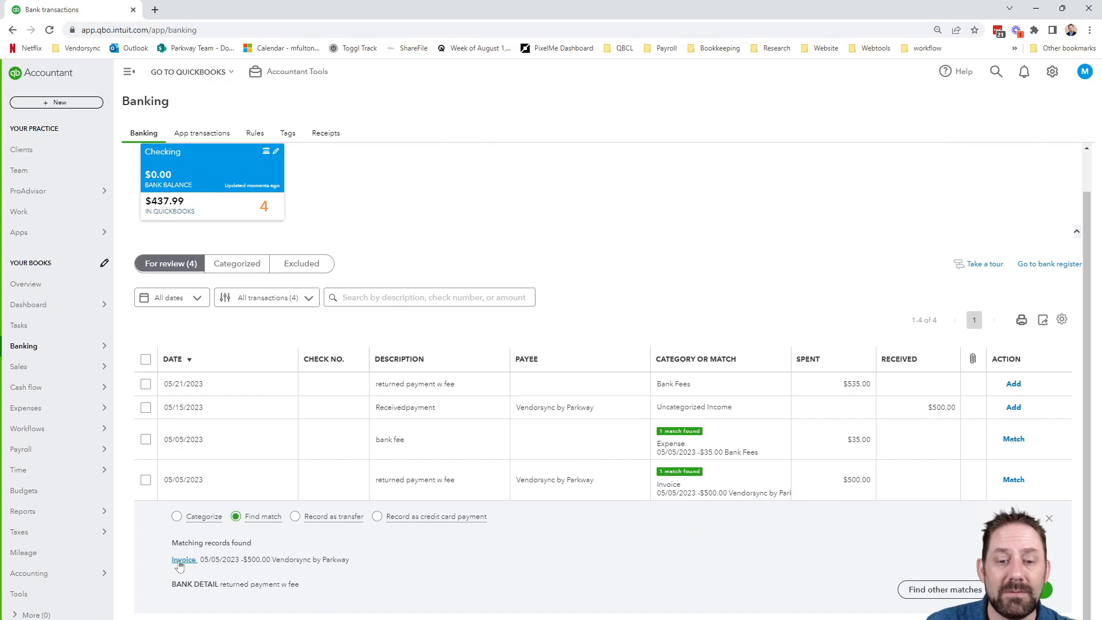
{"action": "left_click", "coordinate": [1014, 480]}
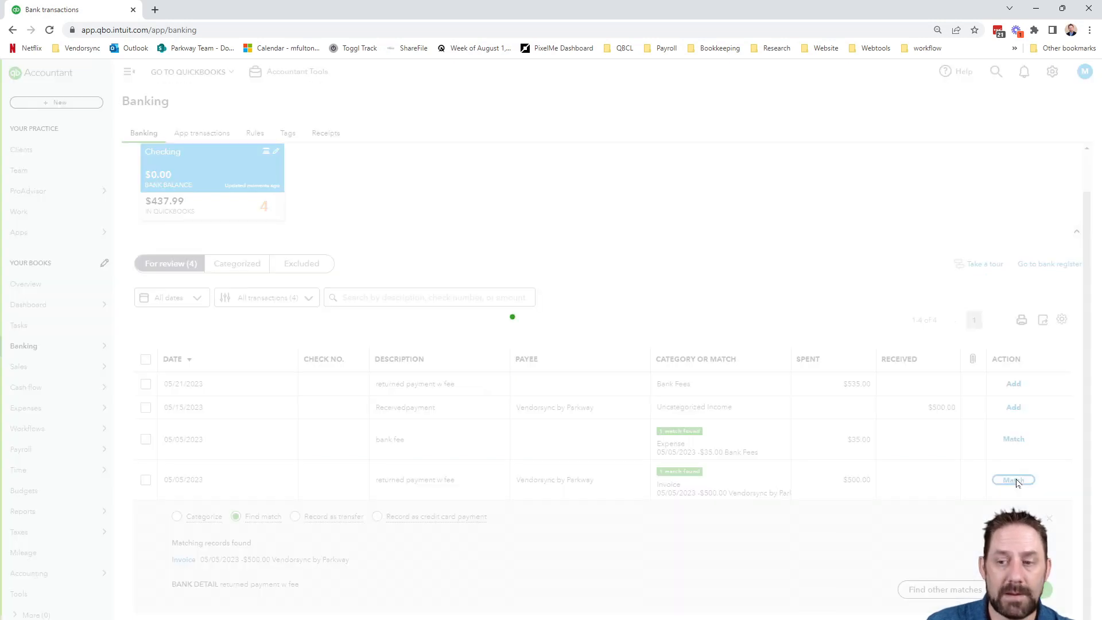
{"action": "left_click", "coordinate": [803, 492]}
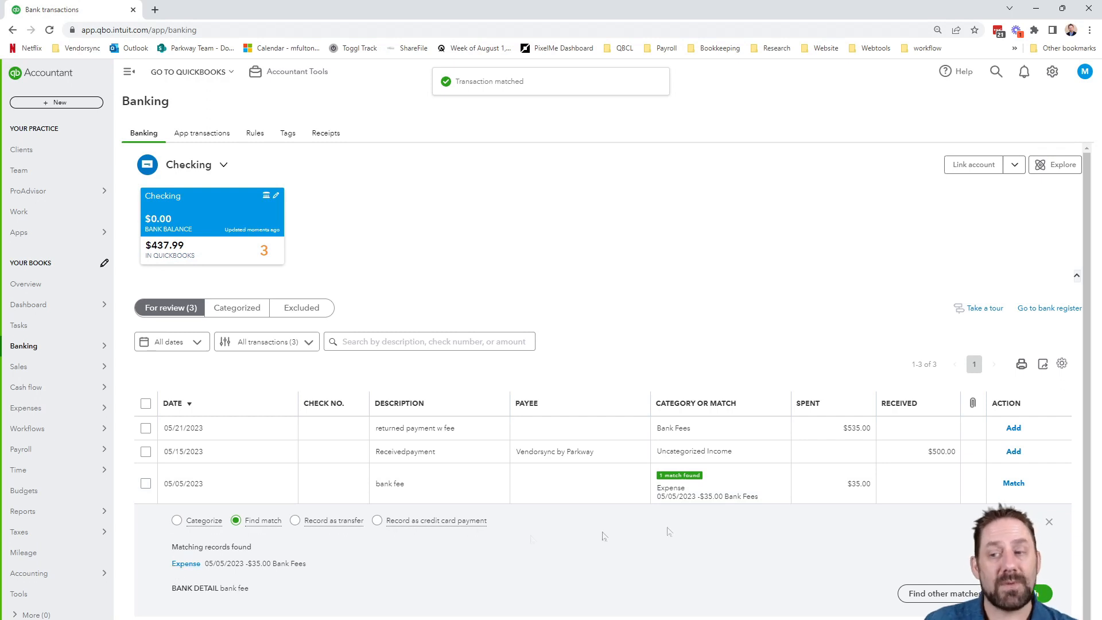
{"action": "left_click", "coordinate": [1006, 484]}
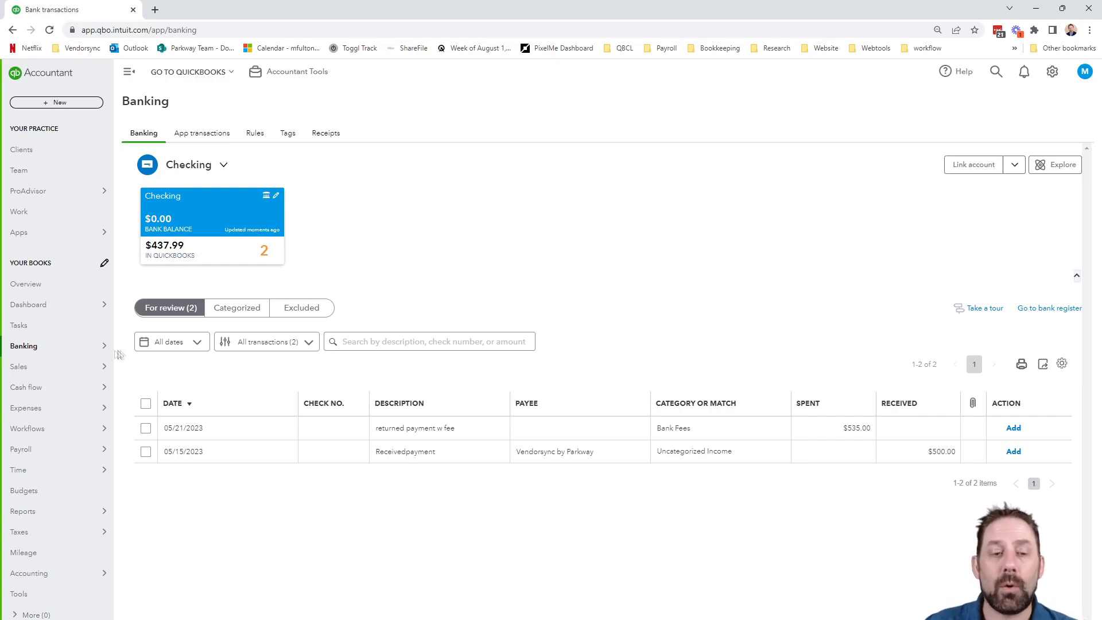
- Review the 05/01/2023 invoice and its payment status in Vendorsync by Parkway's customer transaction list
{"action": "mouse_move", "coordinate": [23, 369]}
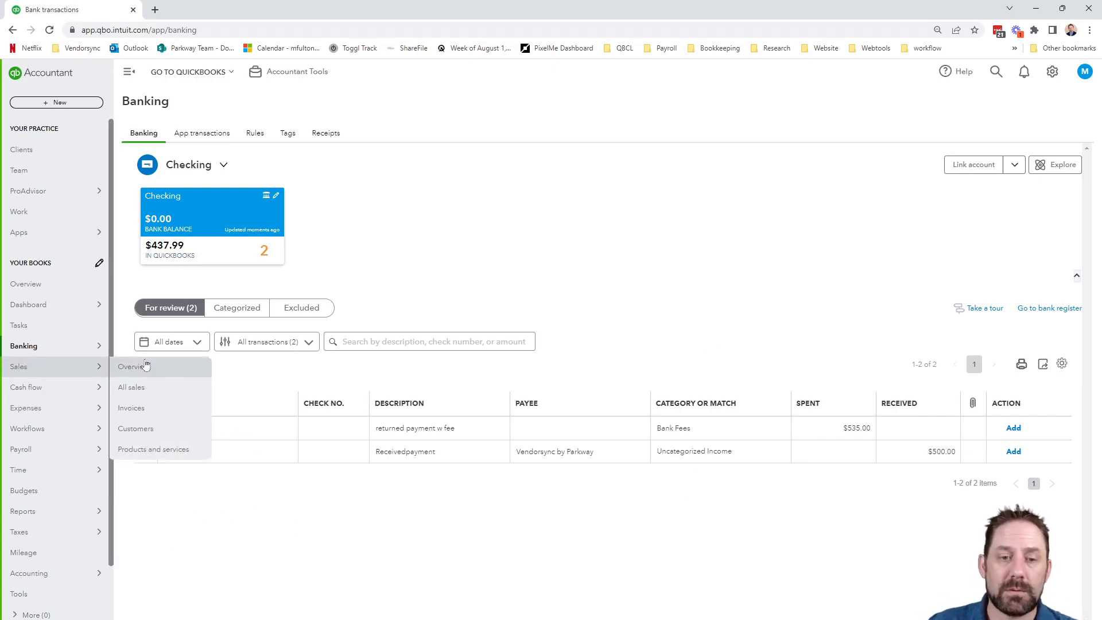
{"action": "left_click", "coordinate": [137, 429]}
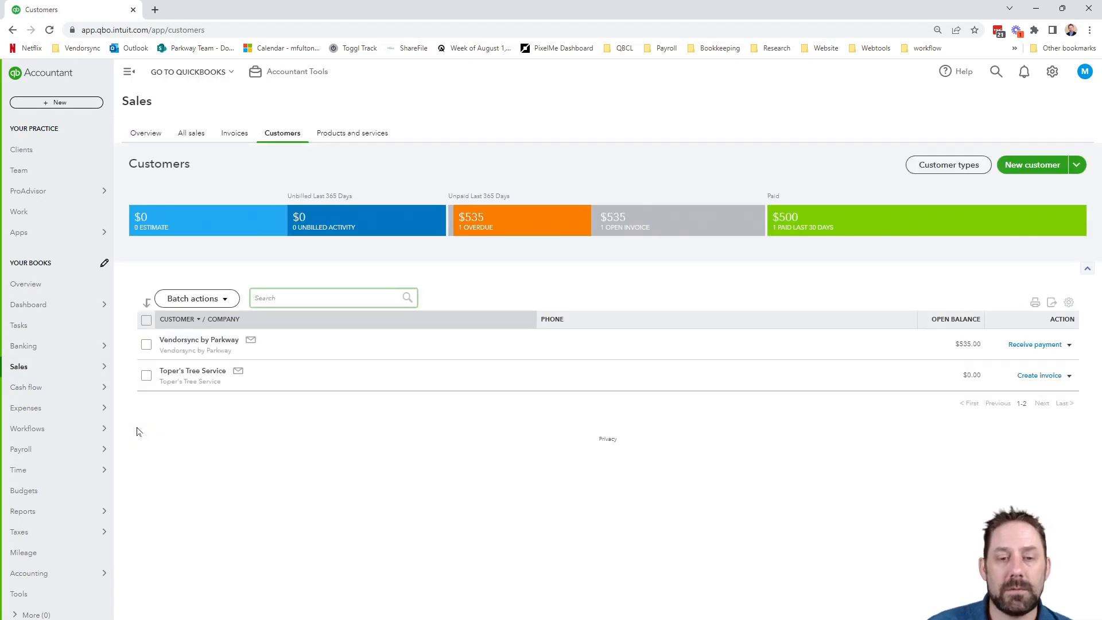
{"action": "left_click", "coordinate": [197, 340]}
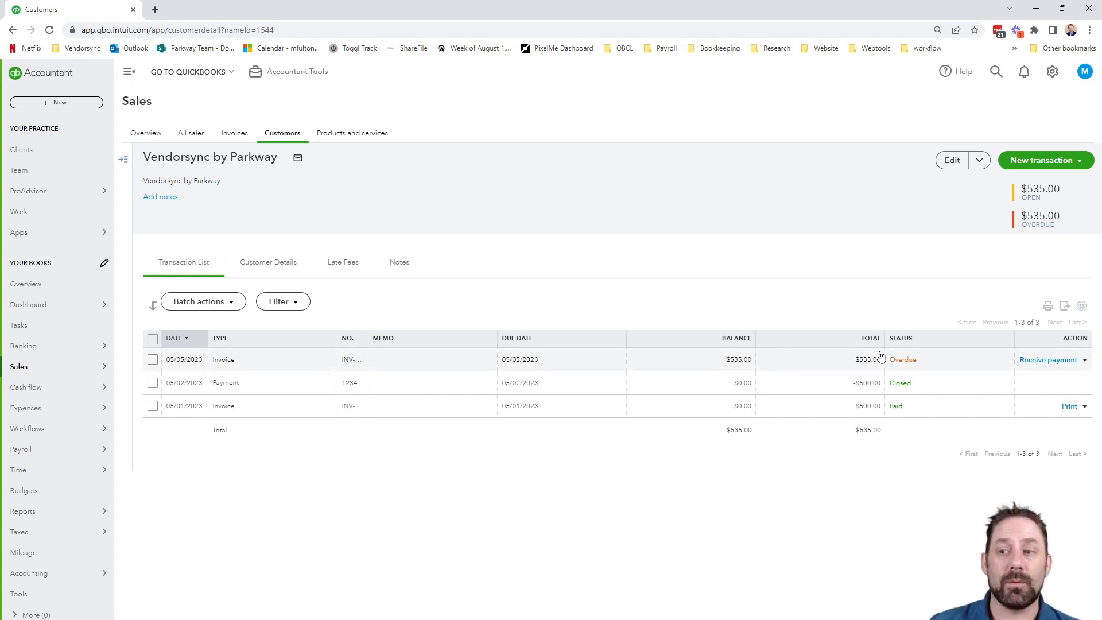
{"action": "left_click", "coordinate": [264, 406]}
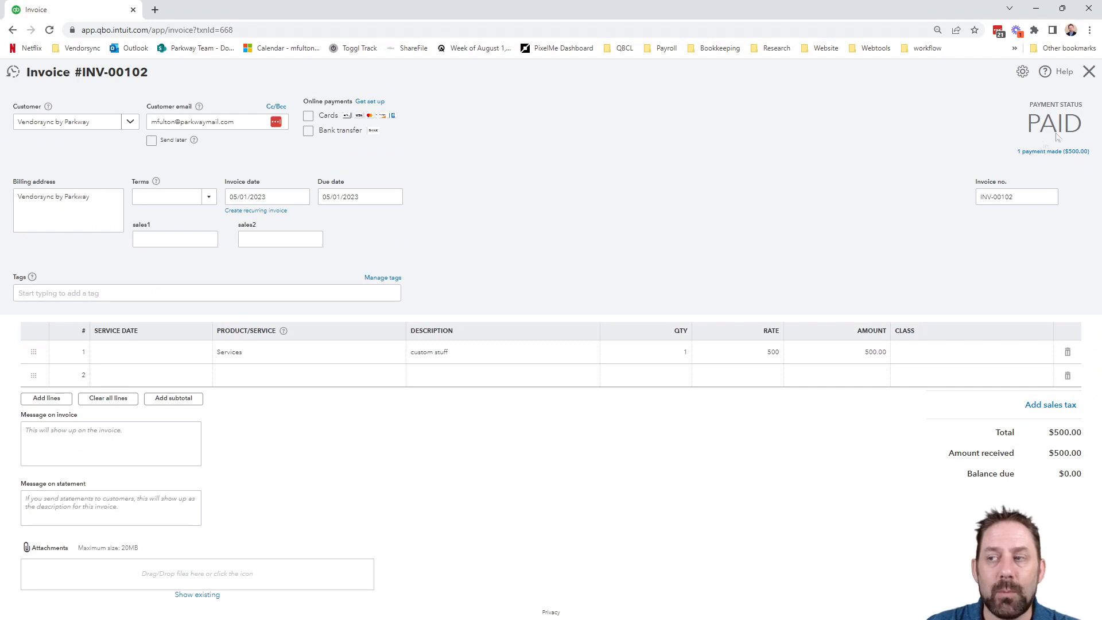
{"action": "left_click", "coordinate": [1089, 71]}
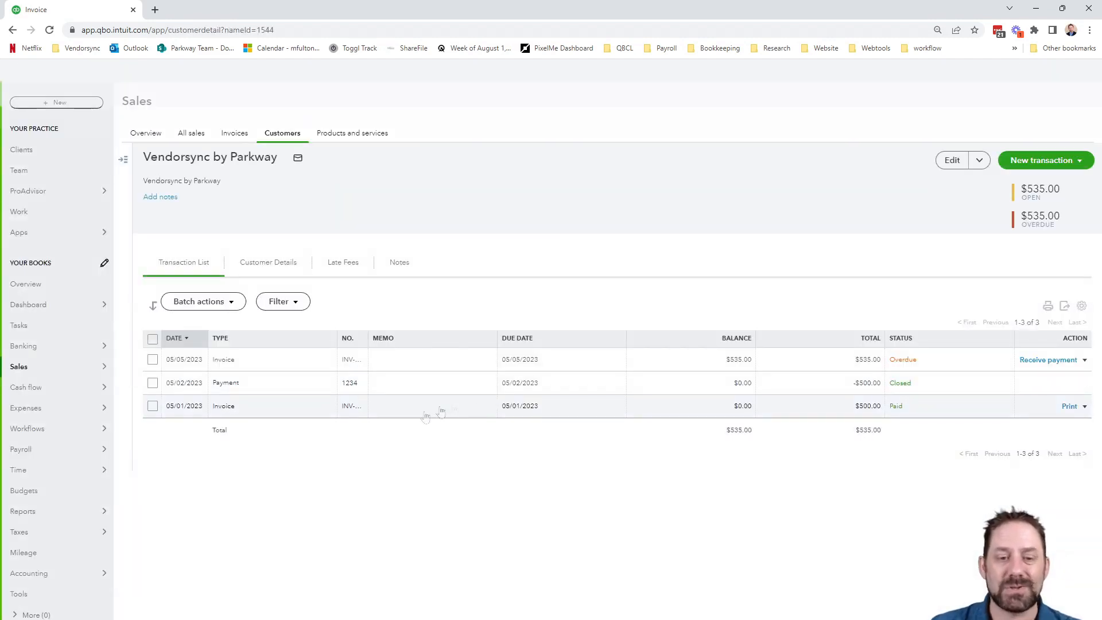
- Reapply Vendorsync by Parkway's 05/02/2023 payment from the 05/01/2023 invoice to the 05/05/2023 invoice with an amount of 500.00, and save it
{"action": "left_click", "coordinate": [283, 381]}
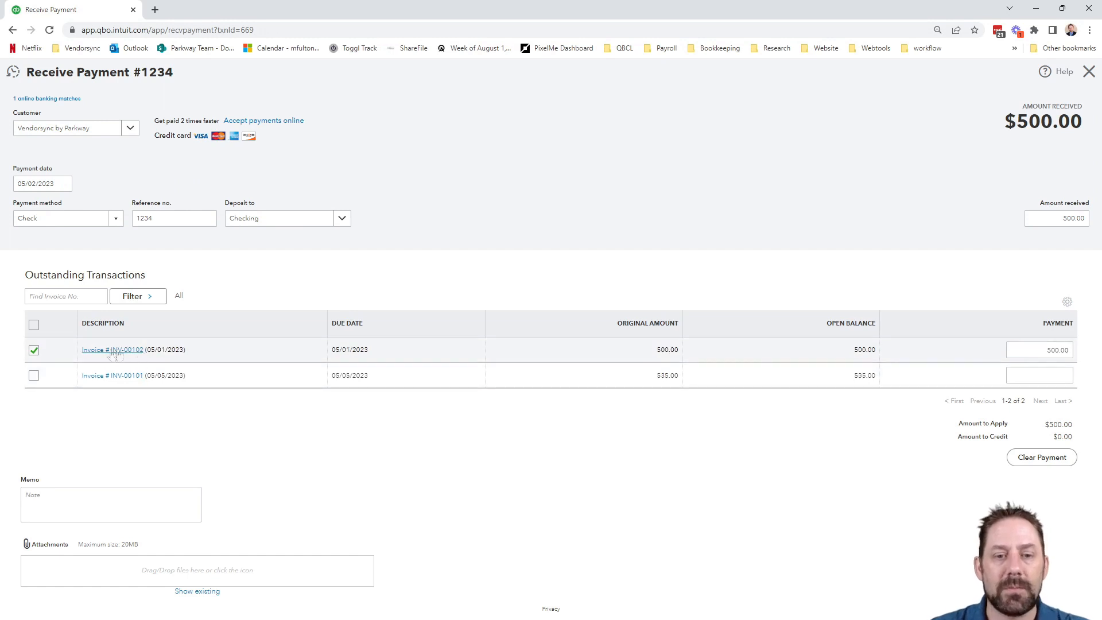
{"action": "left_click", "coordinate": [34, 376]}
{"action": "left_click", "coordinate": [33, 349]}
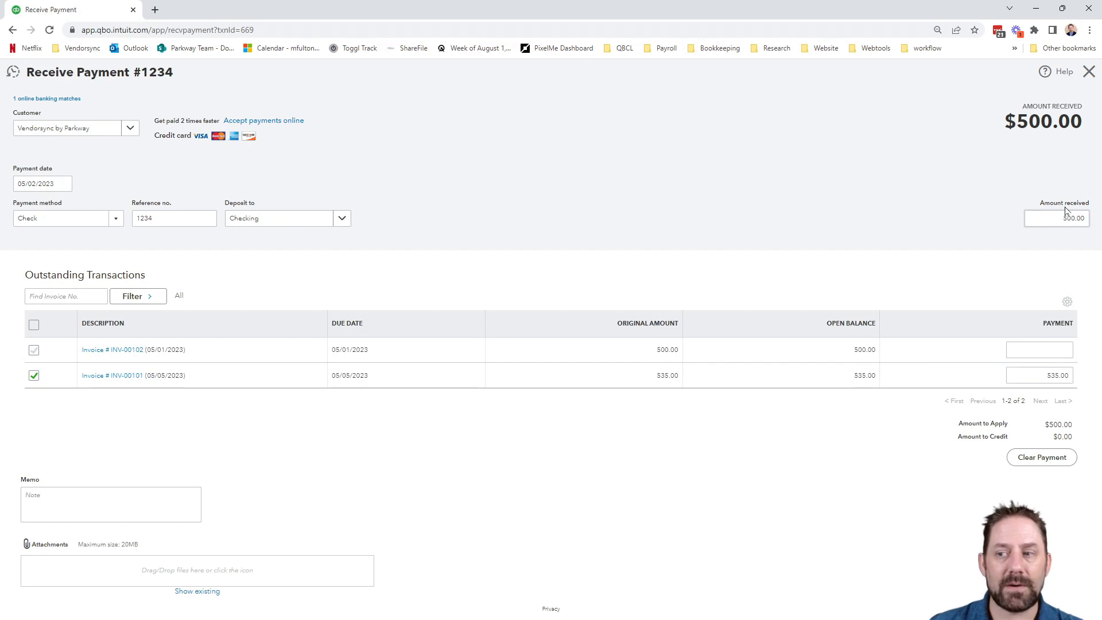
{"action": "left_click", "coordinate": [1048, 376]}
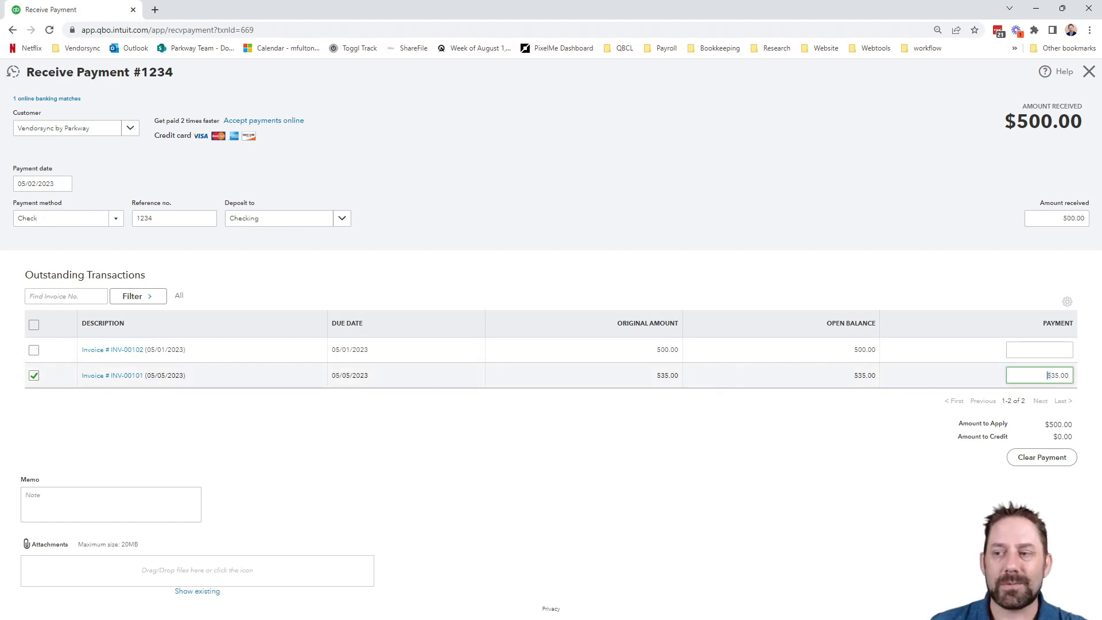
{"action": "type", "text": "500"}
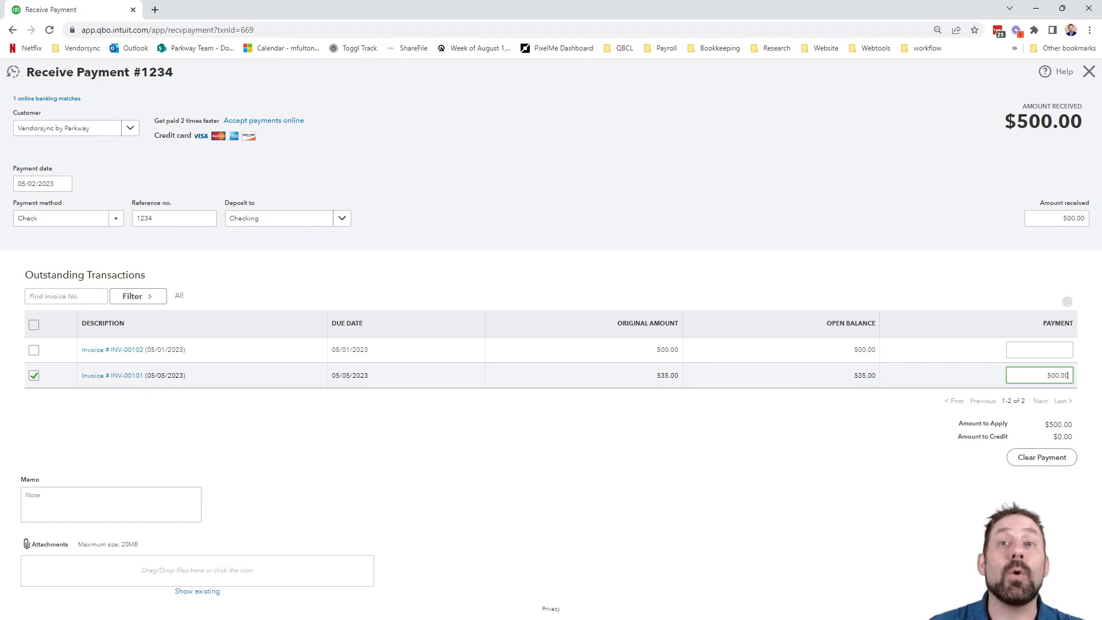
{"action": "key", "text": "Tab"}
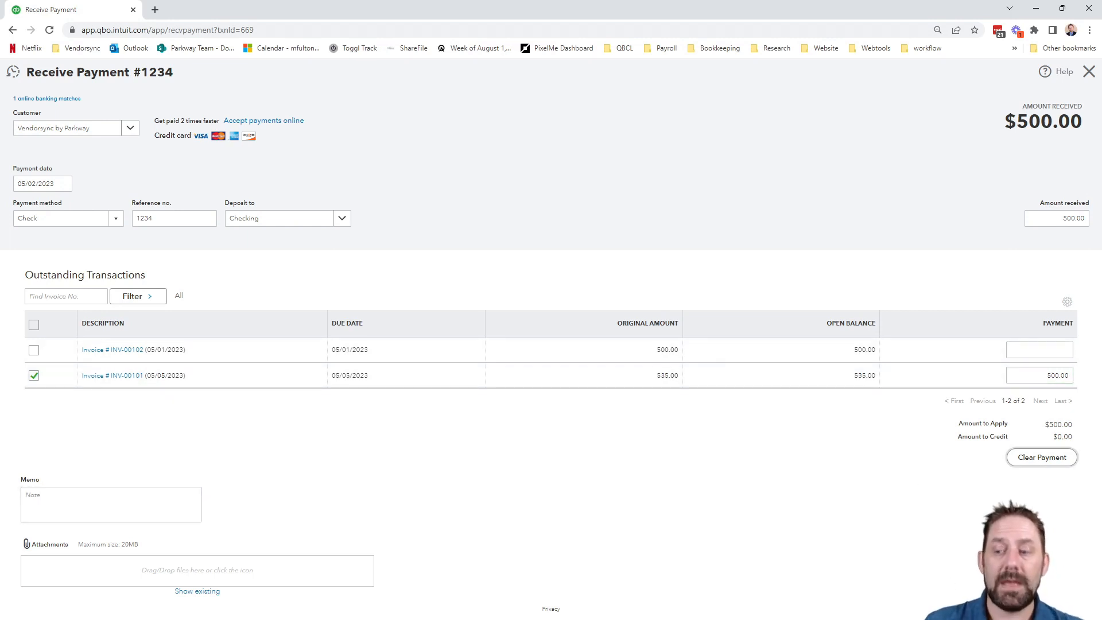
{"action": "key", "text": "ctrl+alt+s"}
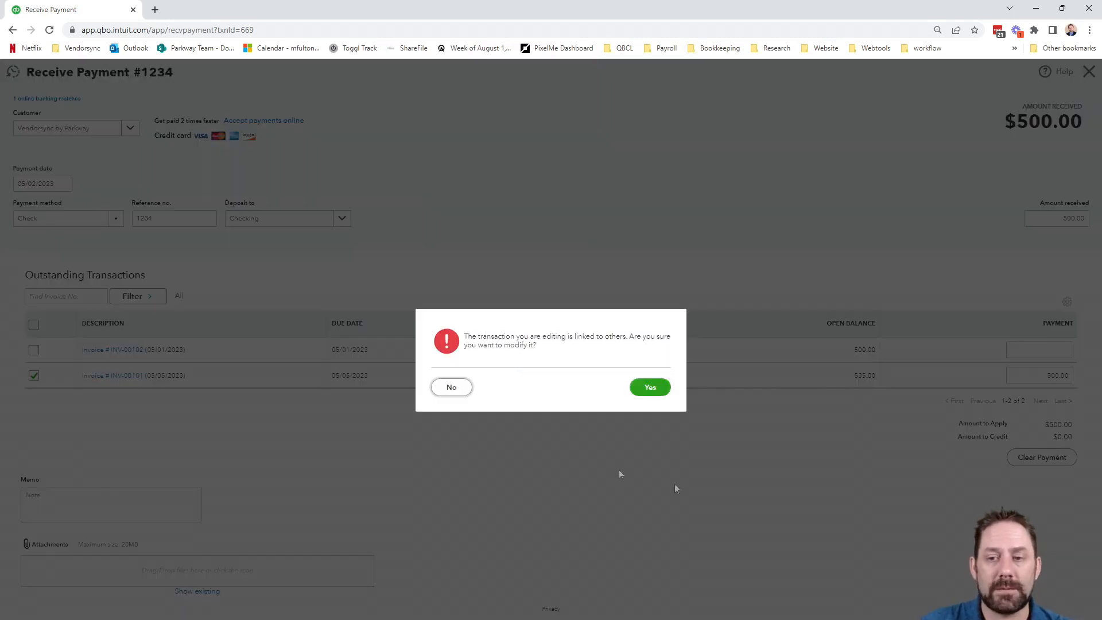
{"action": "left_click", "coordinate": [647, 387]}
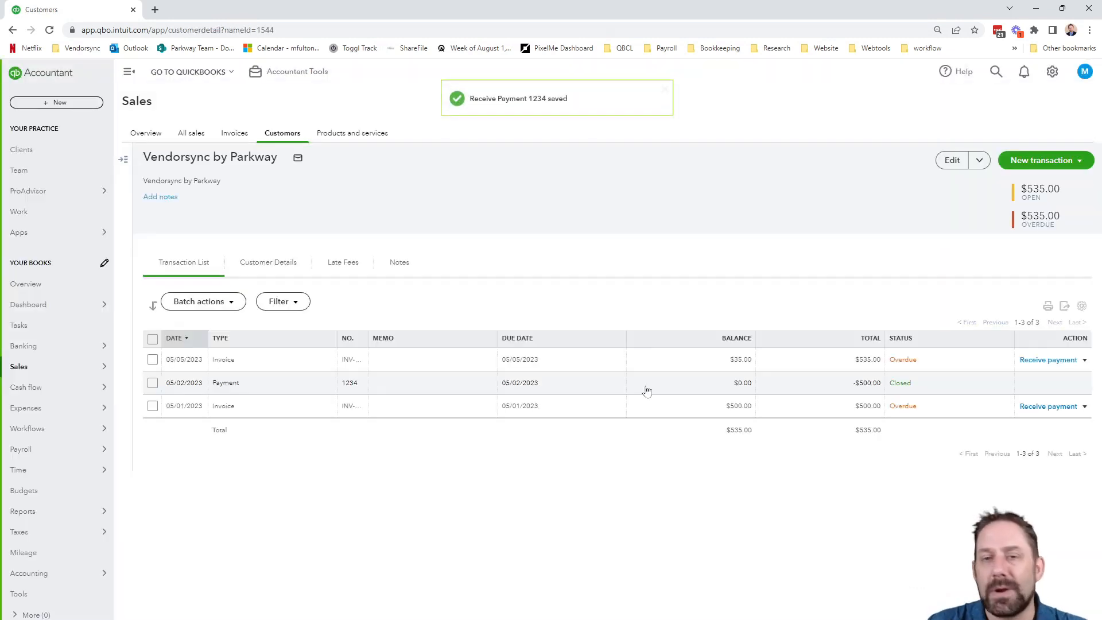